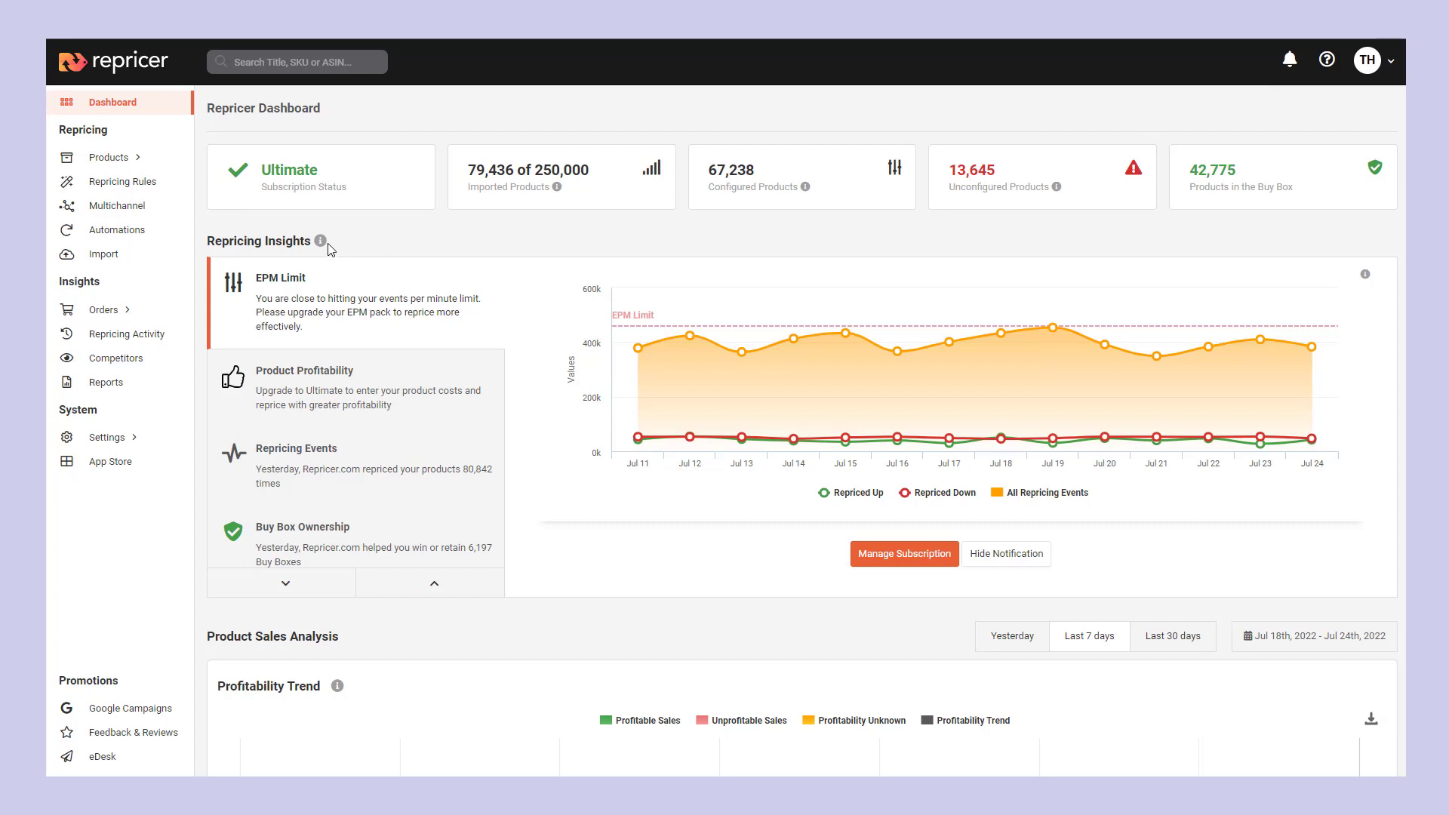
Start a new automation, name it "Low Orders Automation" and select its channel
{"action": "left_click", "coordinate": [124, 229]}
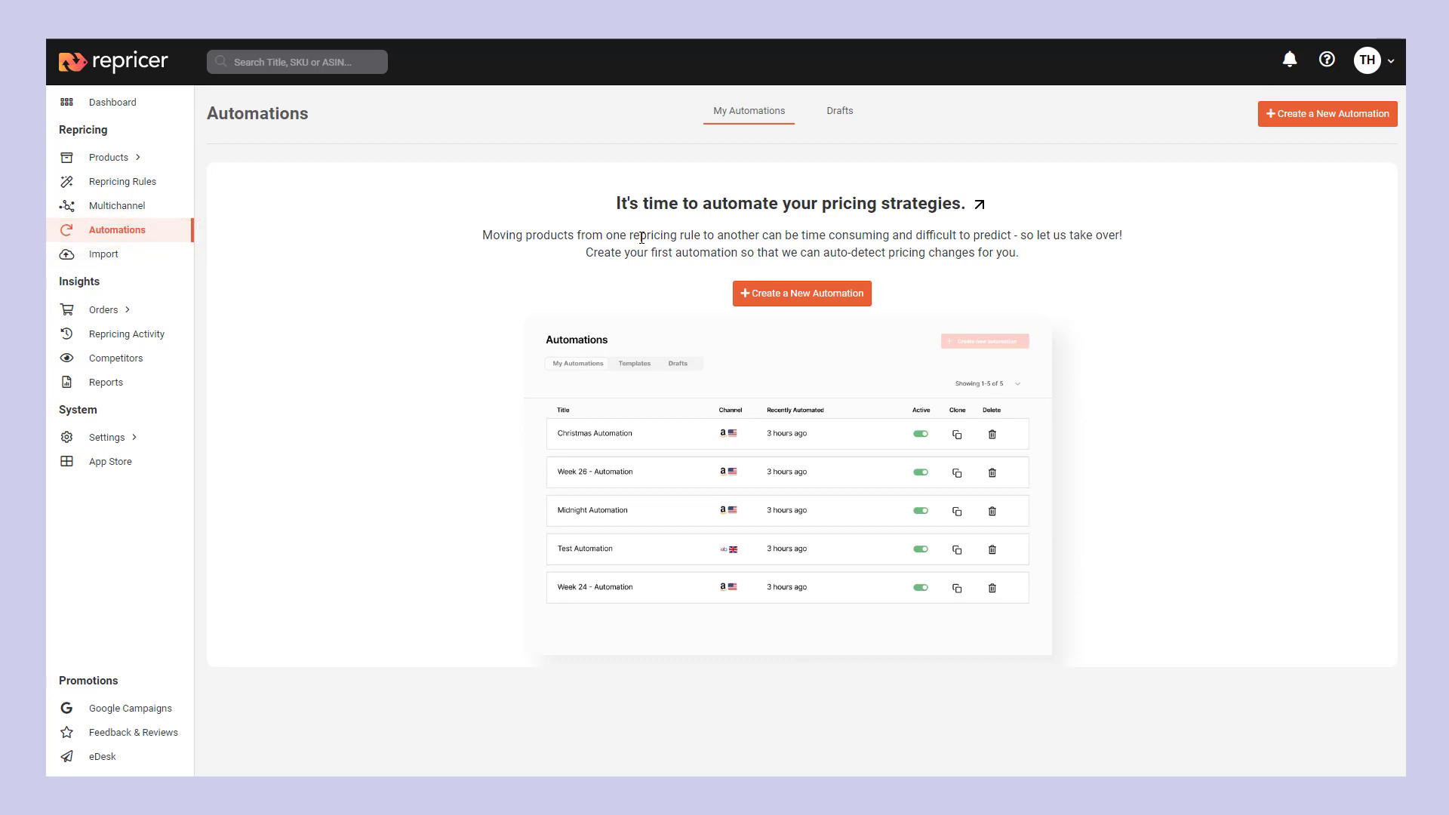
{"action": "left_click", "coordinate": [1355, 115]}
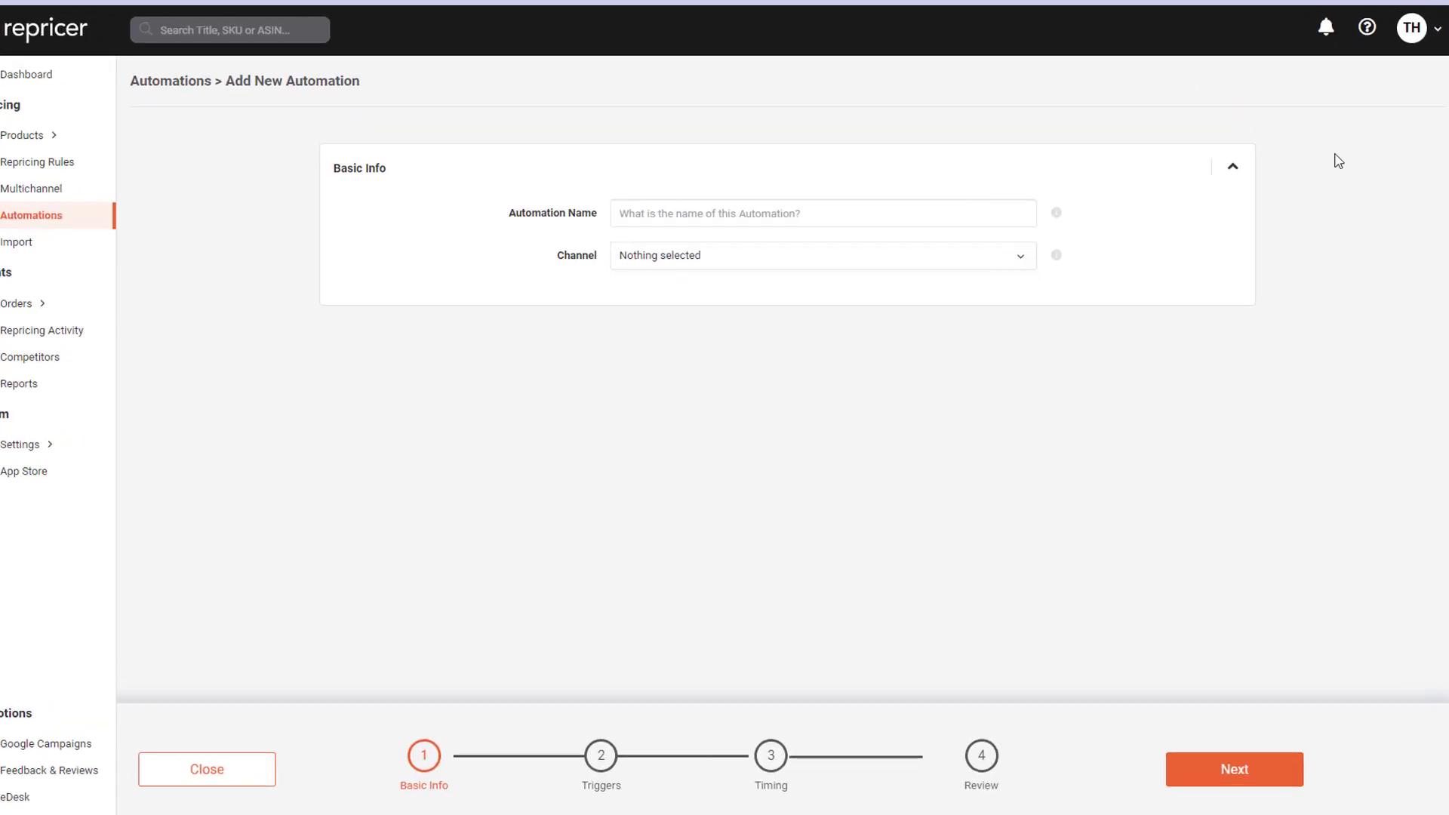
{"action": "left_click", "coordinate": [951, 170]}
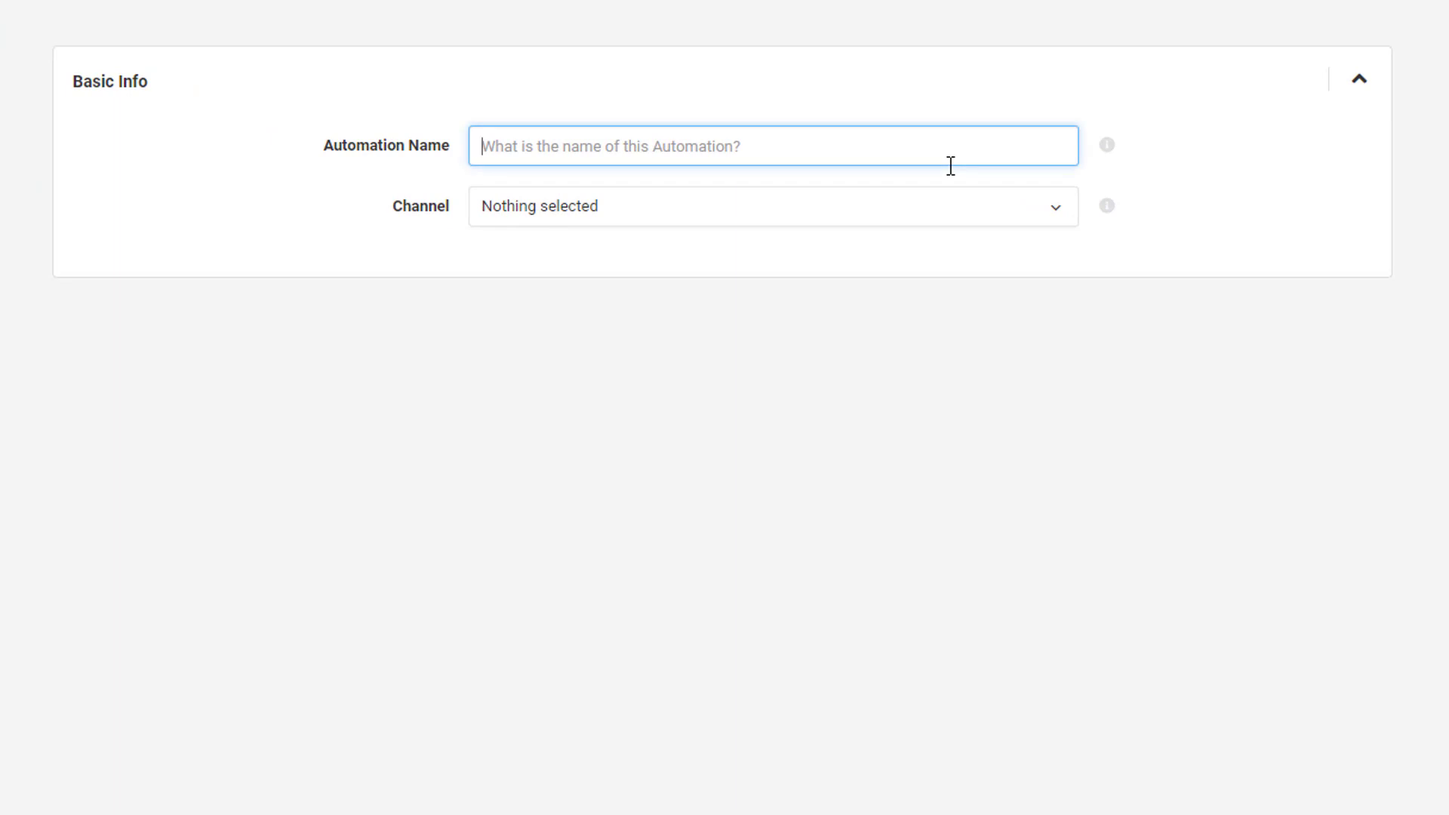
{"action": "type", "text": "Low Orders Auto"}
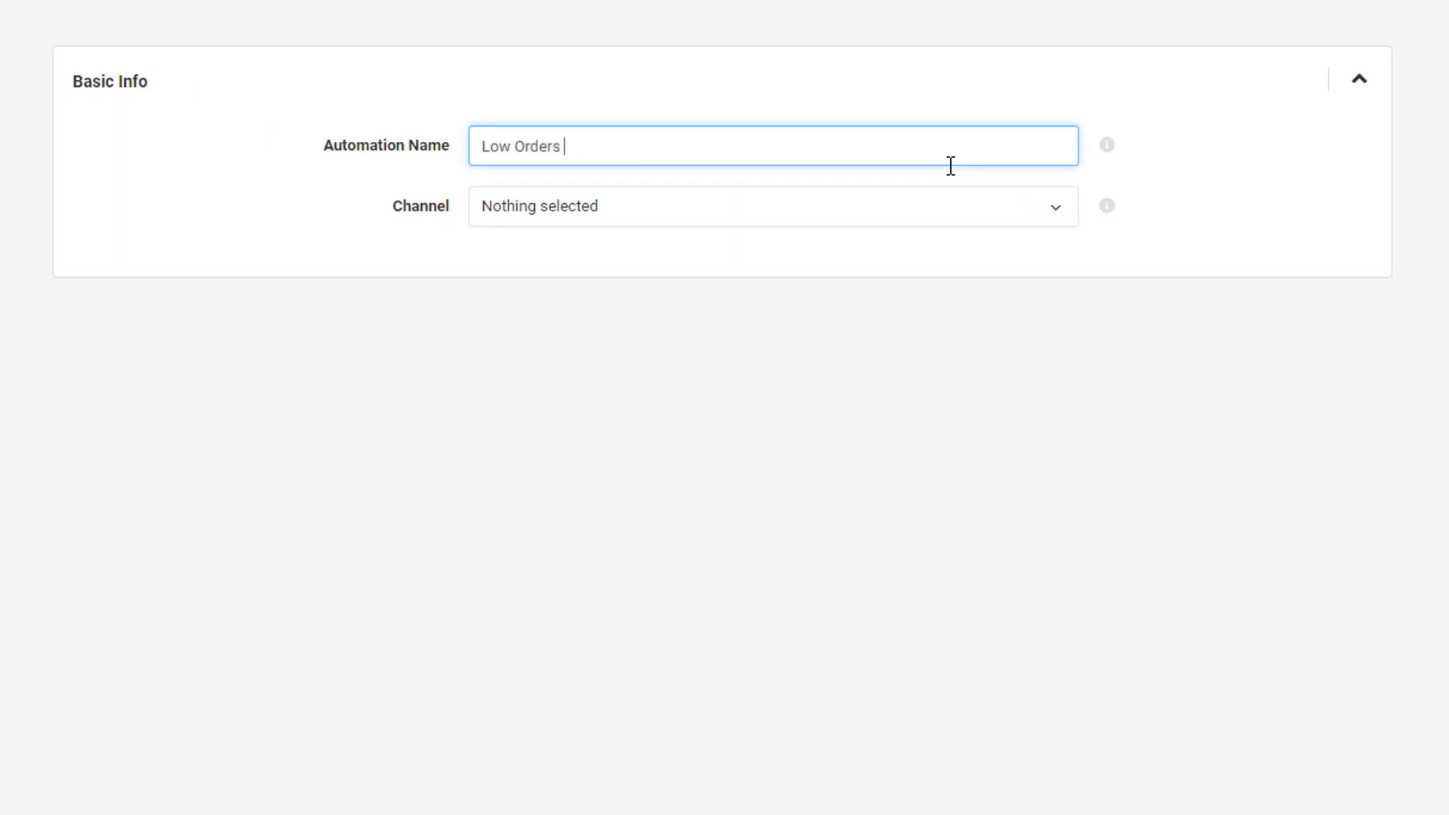
{"action": "type", "text": "mation"}
{"action": "left_click", "coordinate": [922, 220]}
{"action": "left_click", "coordinate": [867, 279]}
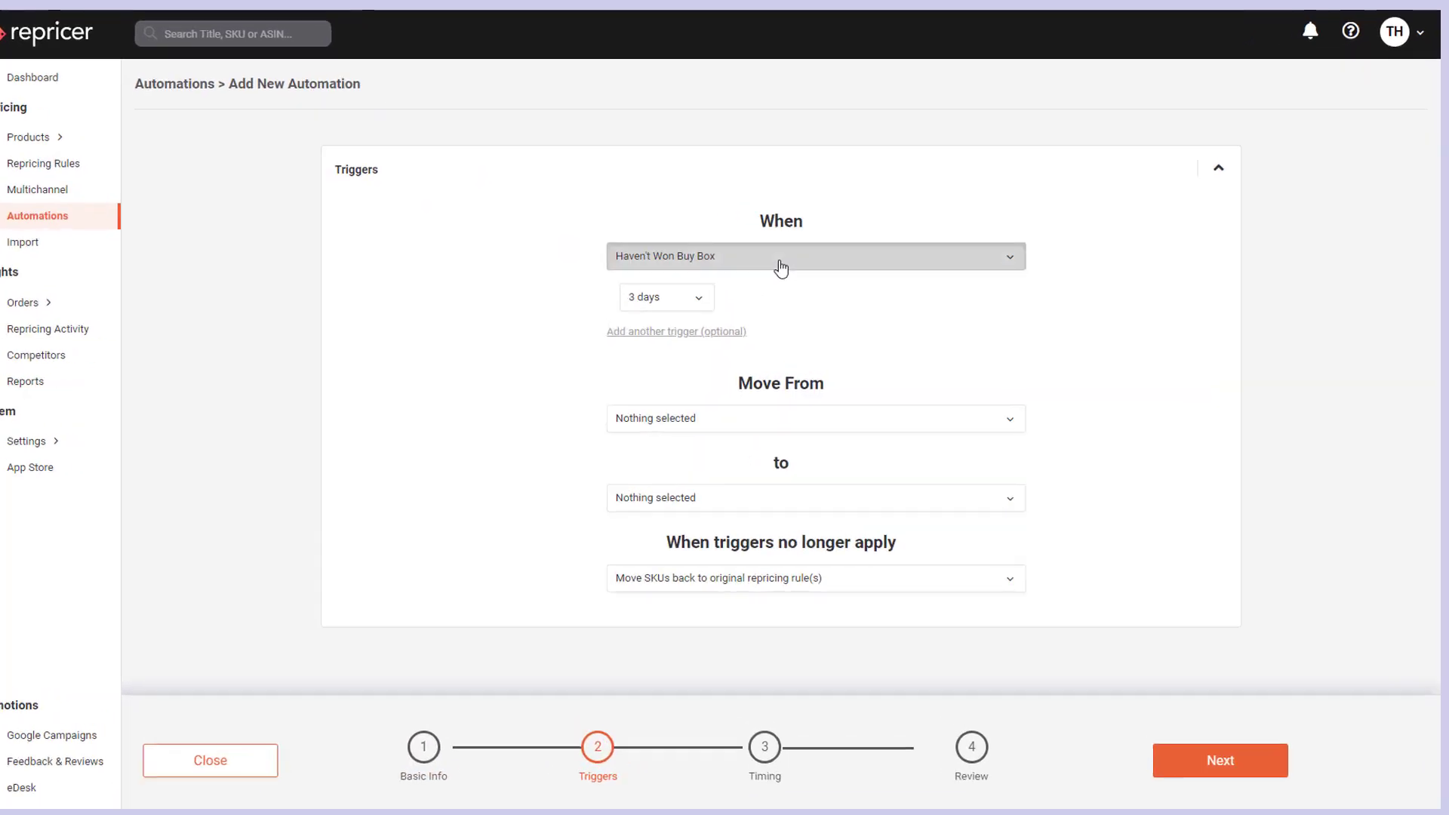
Set the automation's trigger to Orders less than 7 over a period of 7 days
{"action": "left_click", "coordinate": [790, 266]}
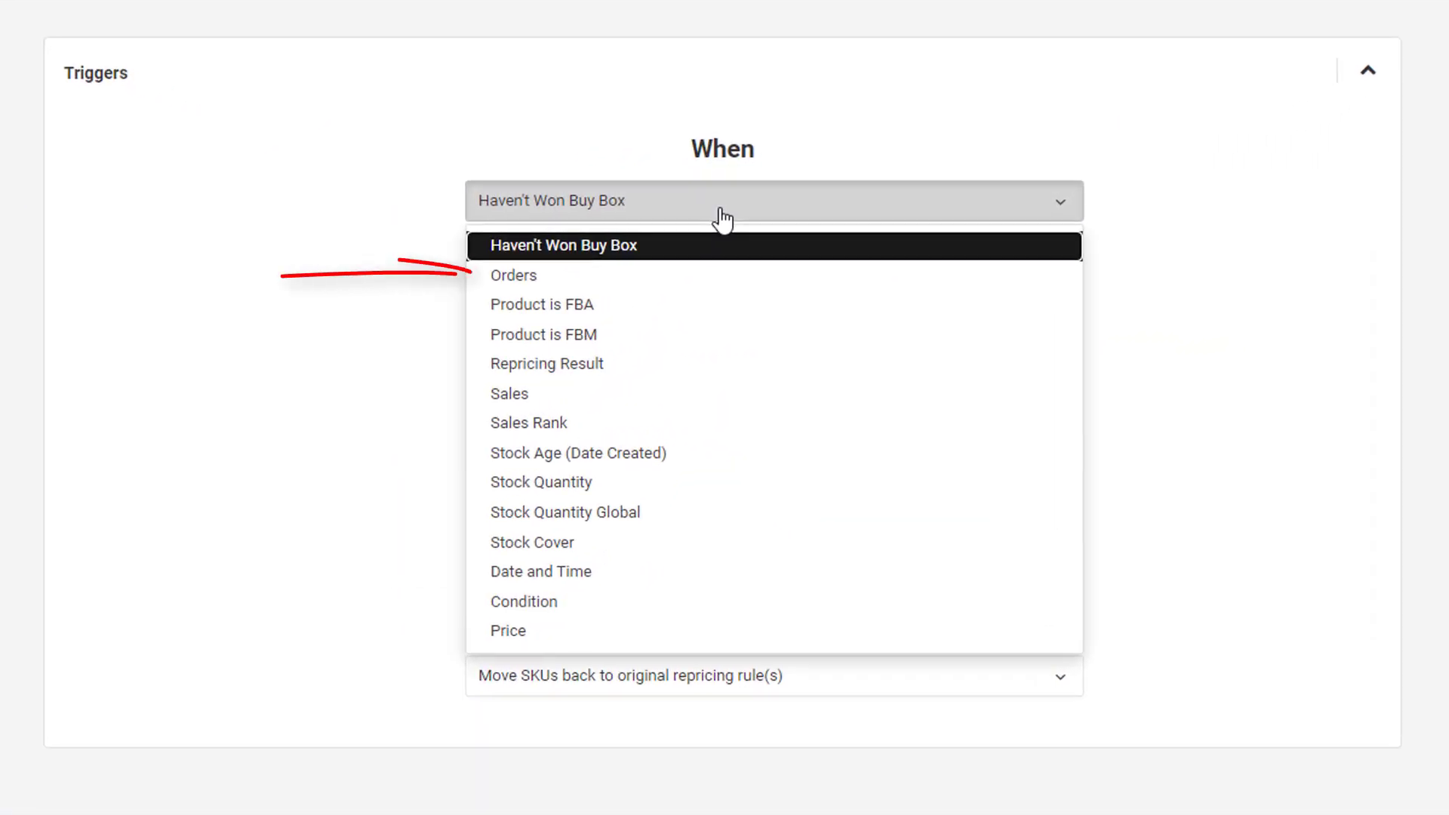
{"action": "left_click", "coordinate": [680, 280]}
{"action": "left_click", "coordinate": [674, 283]}
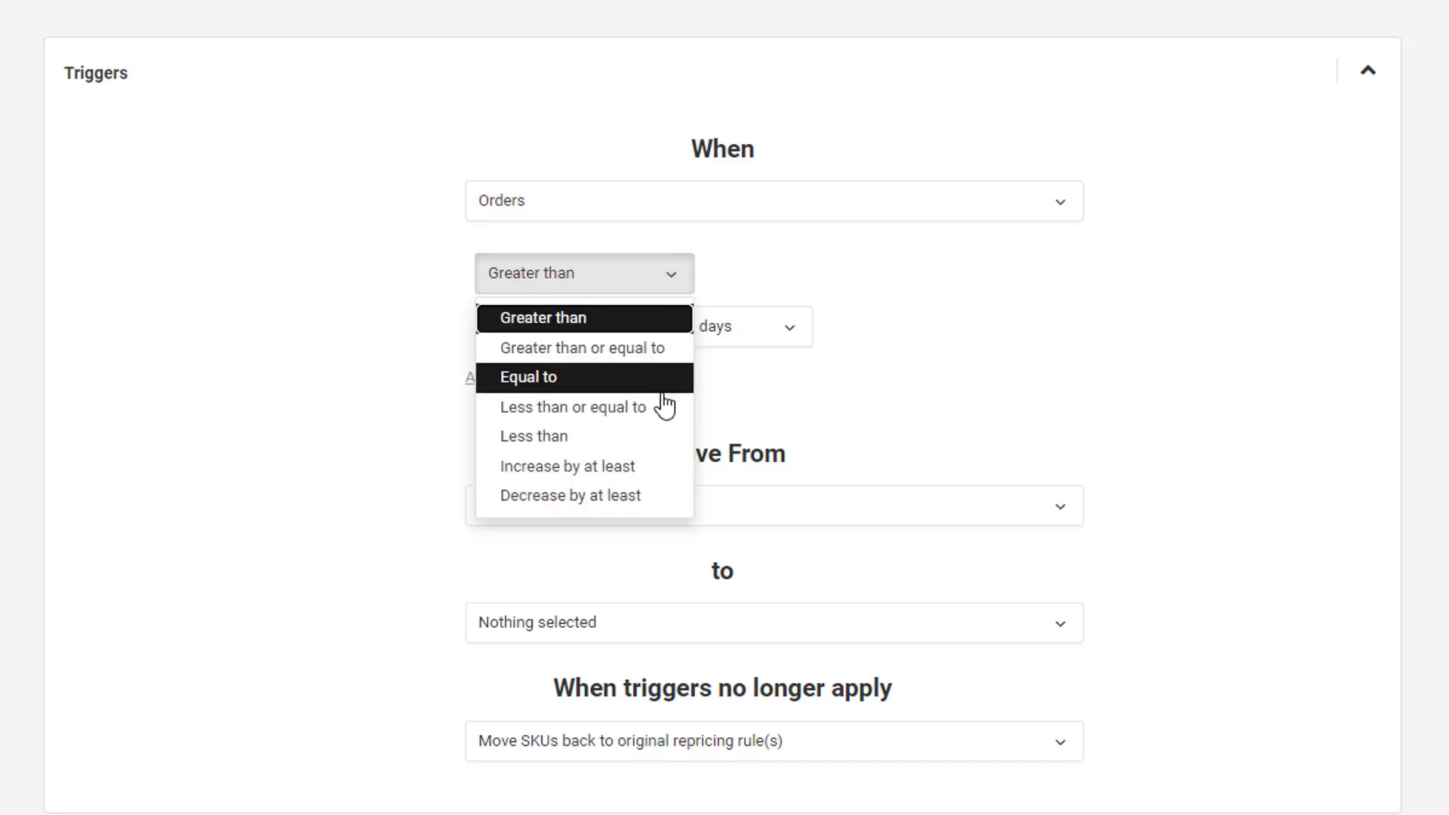
{"action": "left_click", "coordinate": [649, 438]}
{"action": "left_click", "coordinate": [569, 328]}
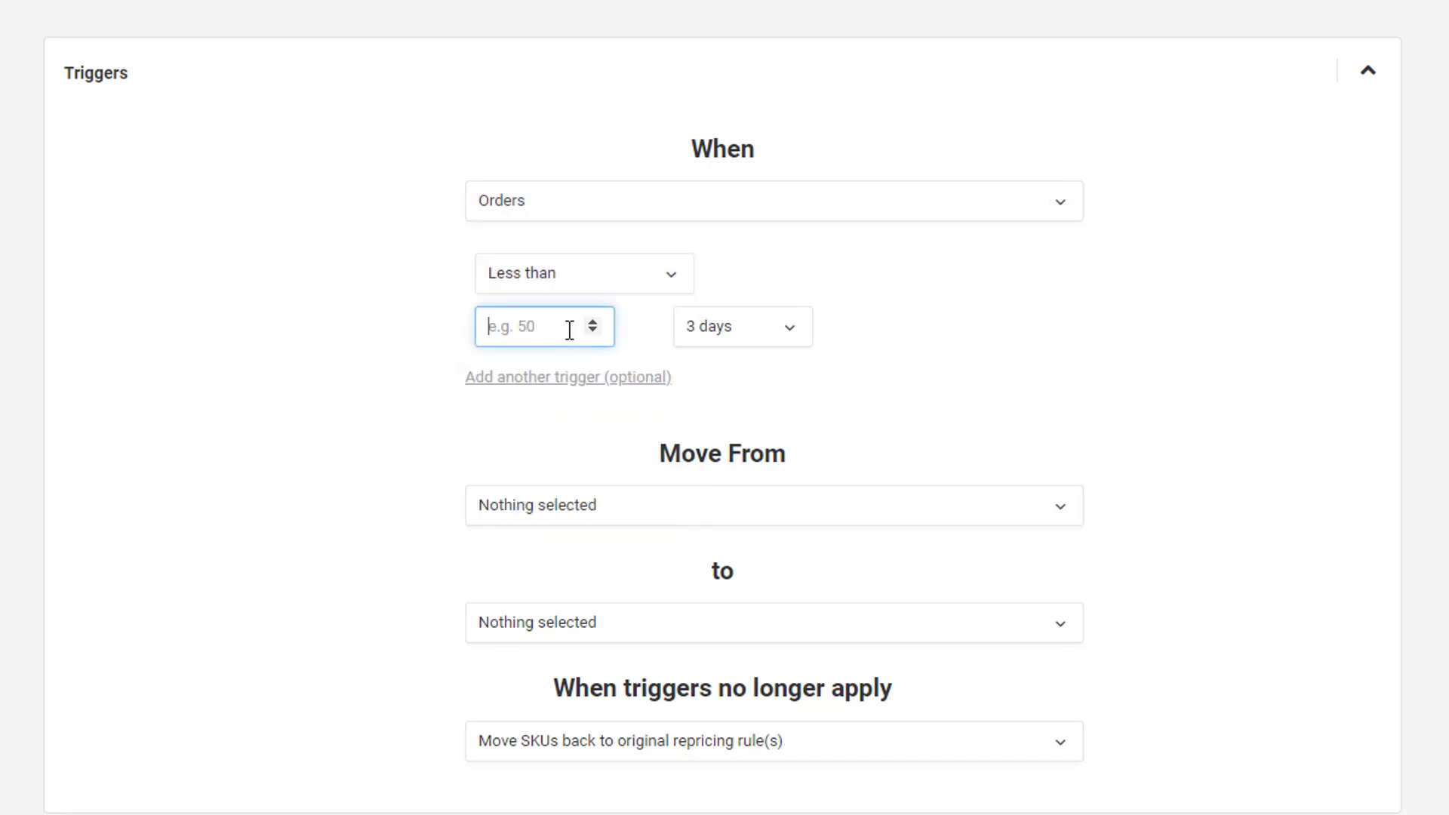
{"action": "type", "text": "7"}
{"action": "left_click", "coordinate": [721, 332]}
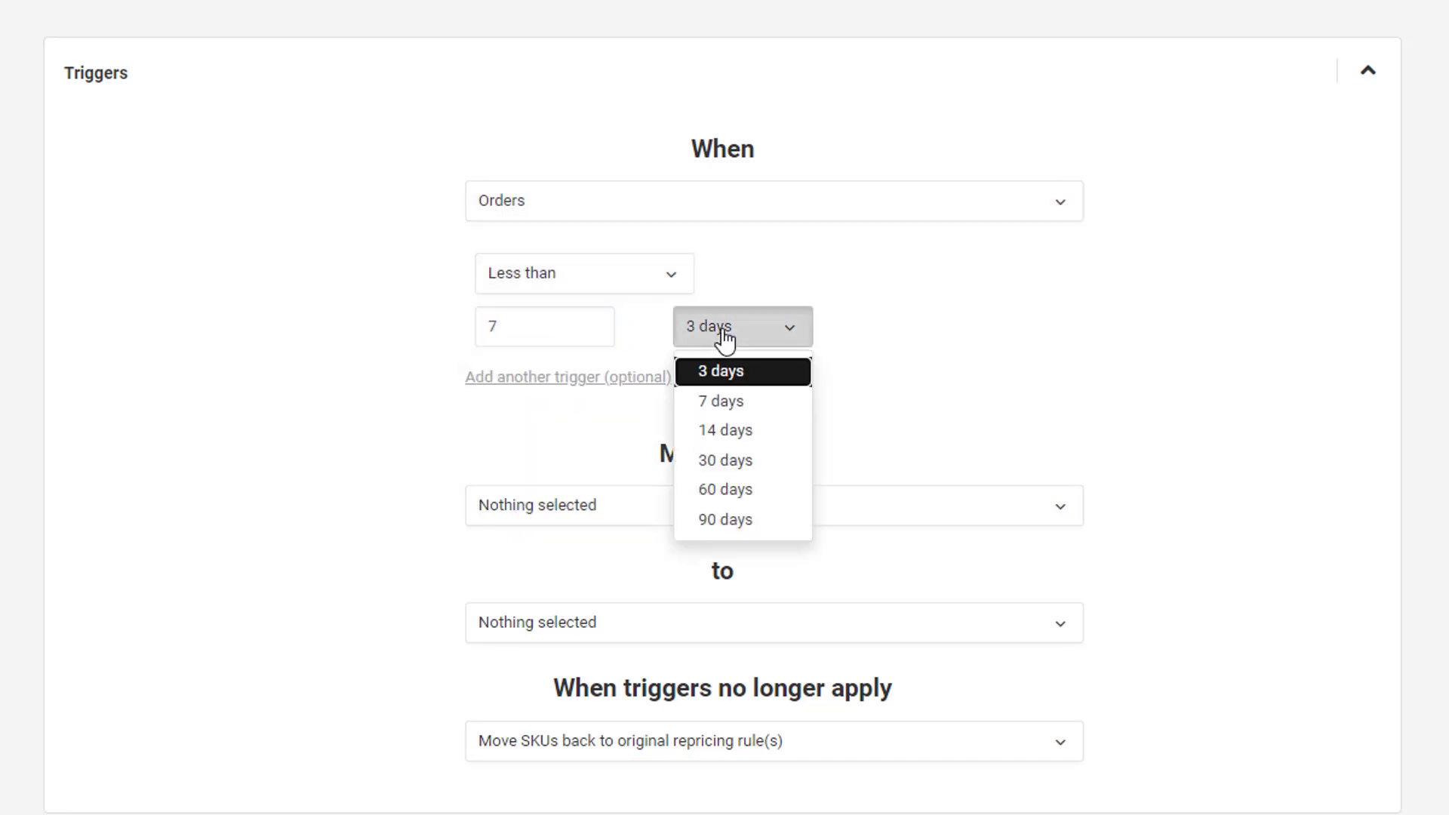
{"action": "left_click", "coordinate": [727, 401]}
{"action": "left_click", "coordinate": [947, 359]}
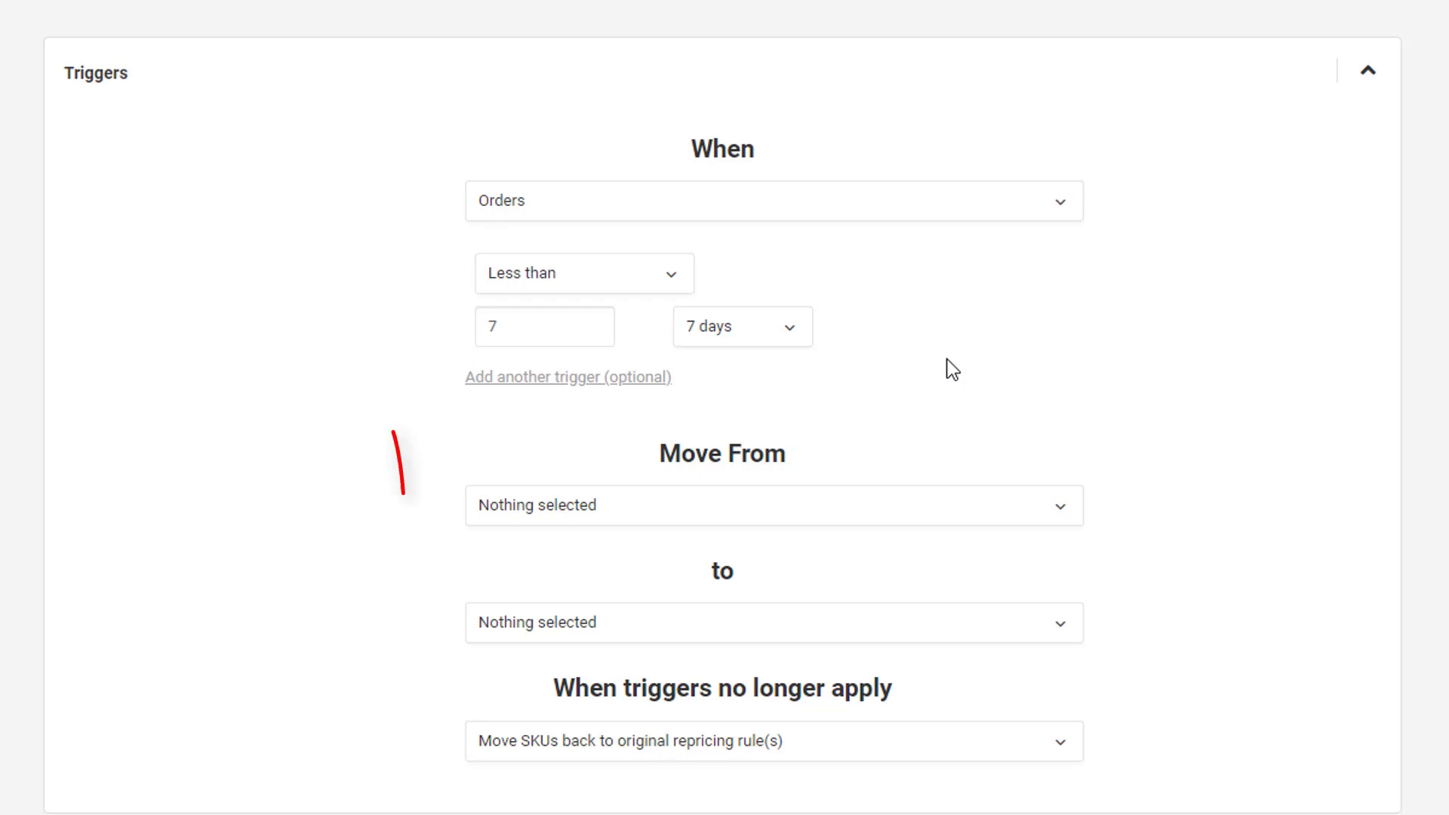
Choose Default Assigned Rule for new products, FBA Rule, MFN Rule and Used Rule as the rules to move from
{"action": "left_click", "coordinate": [835, 506]}
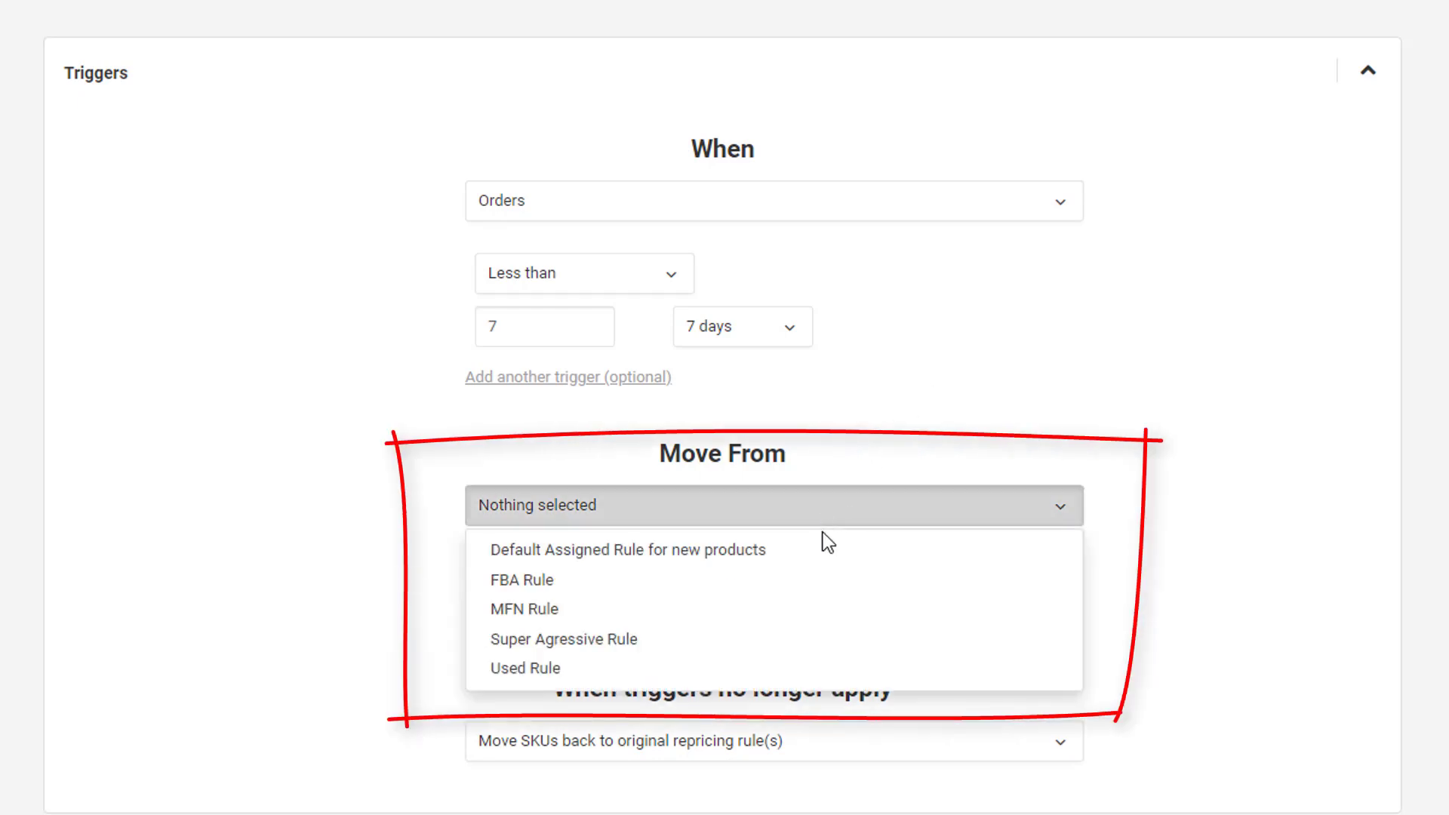
{"action": "left_click", "coordinate": [806, 555]}
{"action": "left_click", "coordinate": [772, 583]}
{"action": "left_click", "coordinate": [777, 610]}
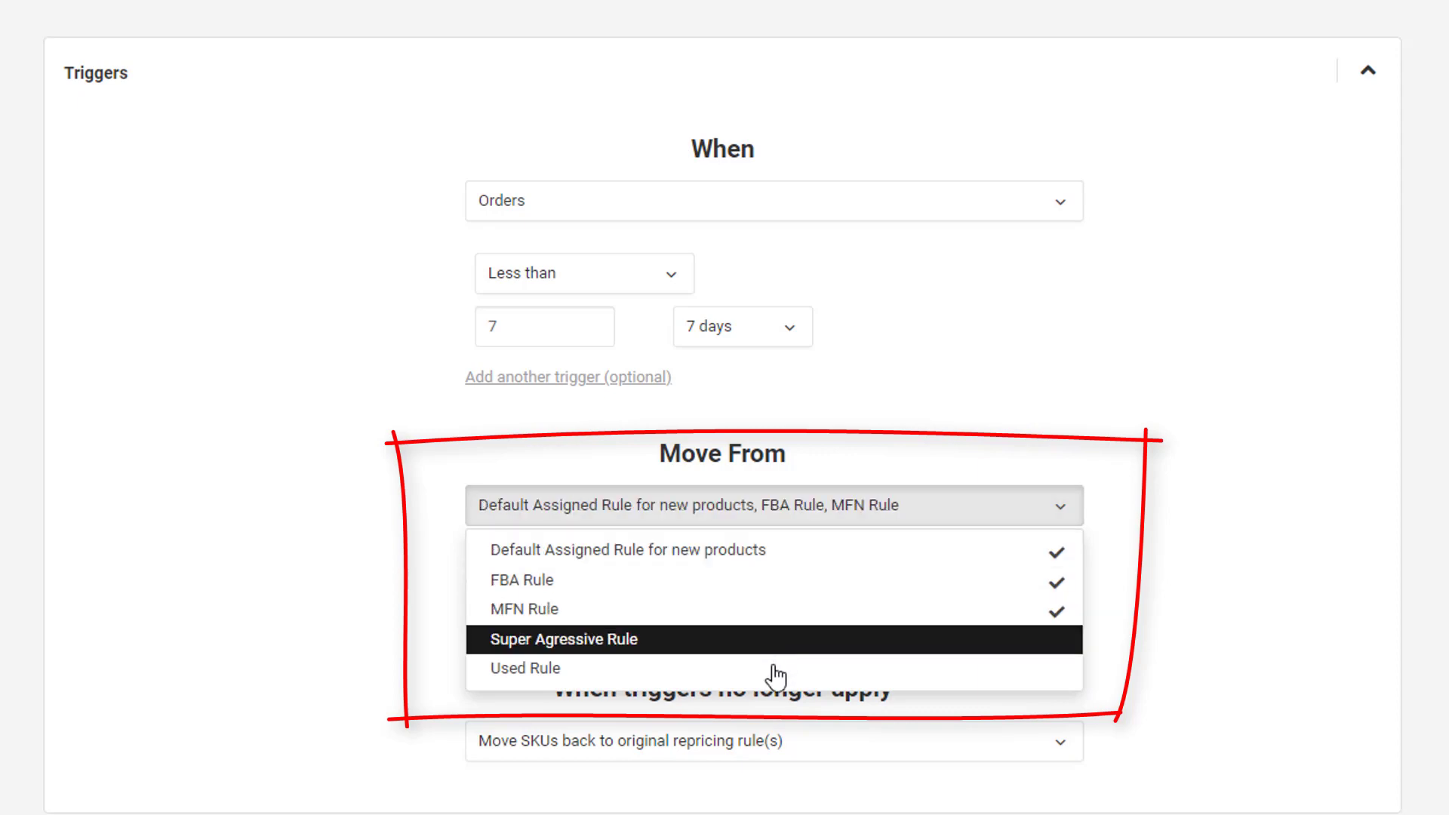
{"action": "left_click", "coordinate": [777, 670]}
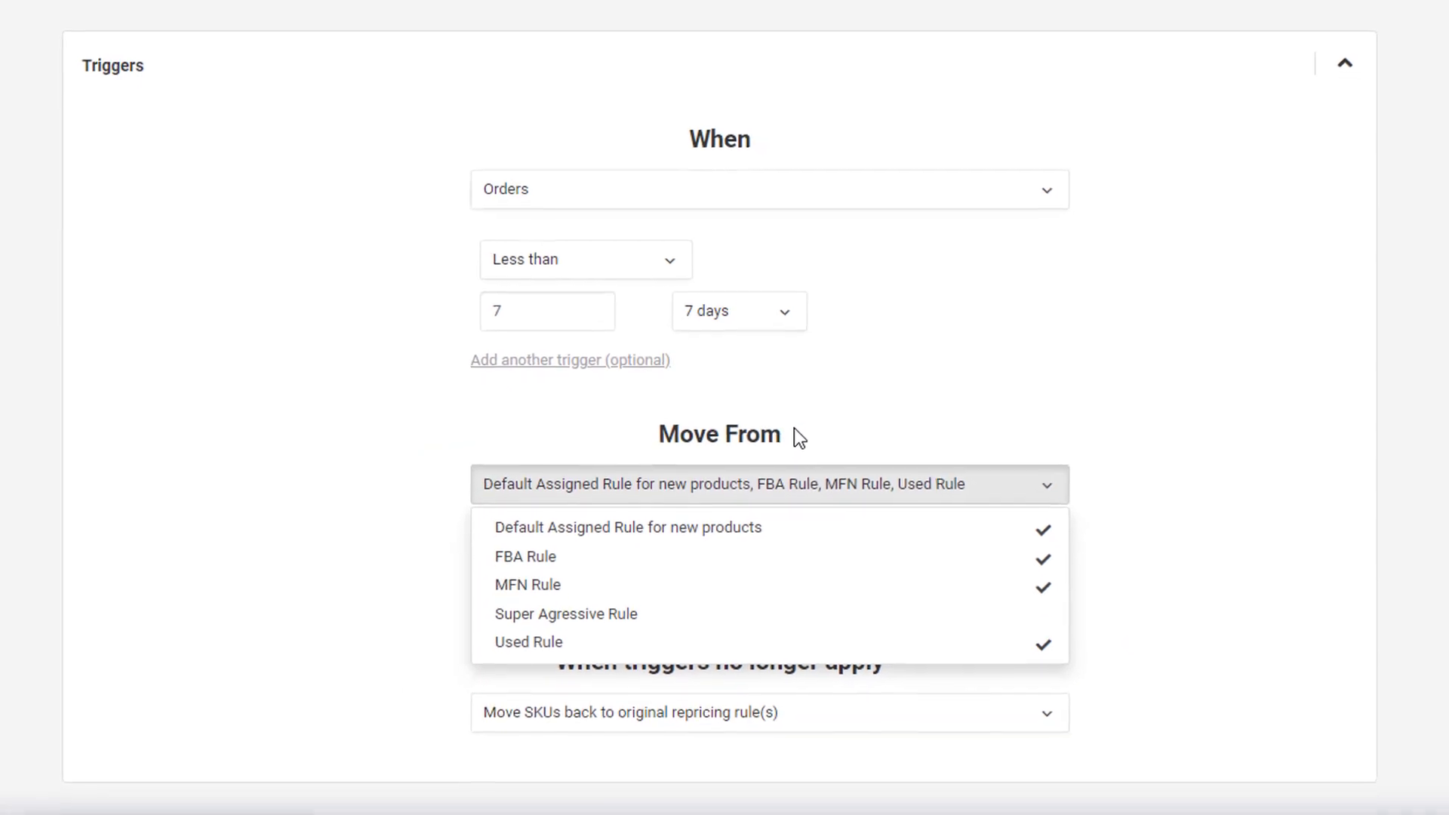
{"action": "left_click", "coordinate": [793, 420]}
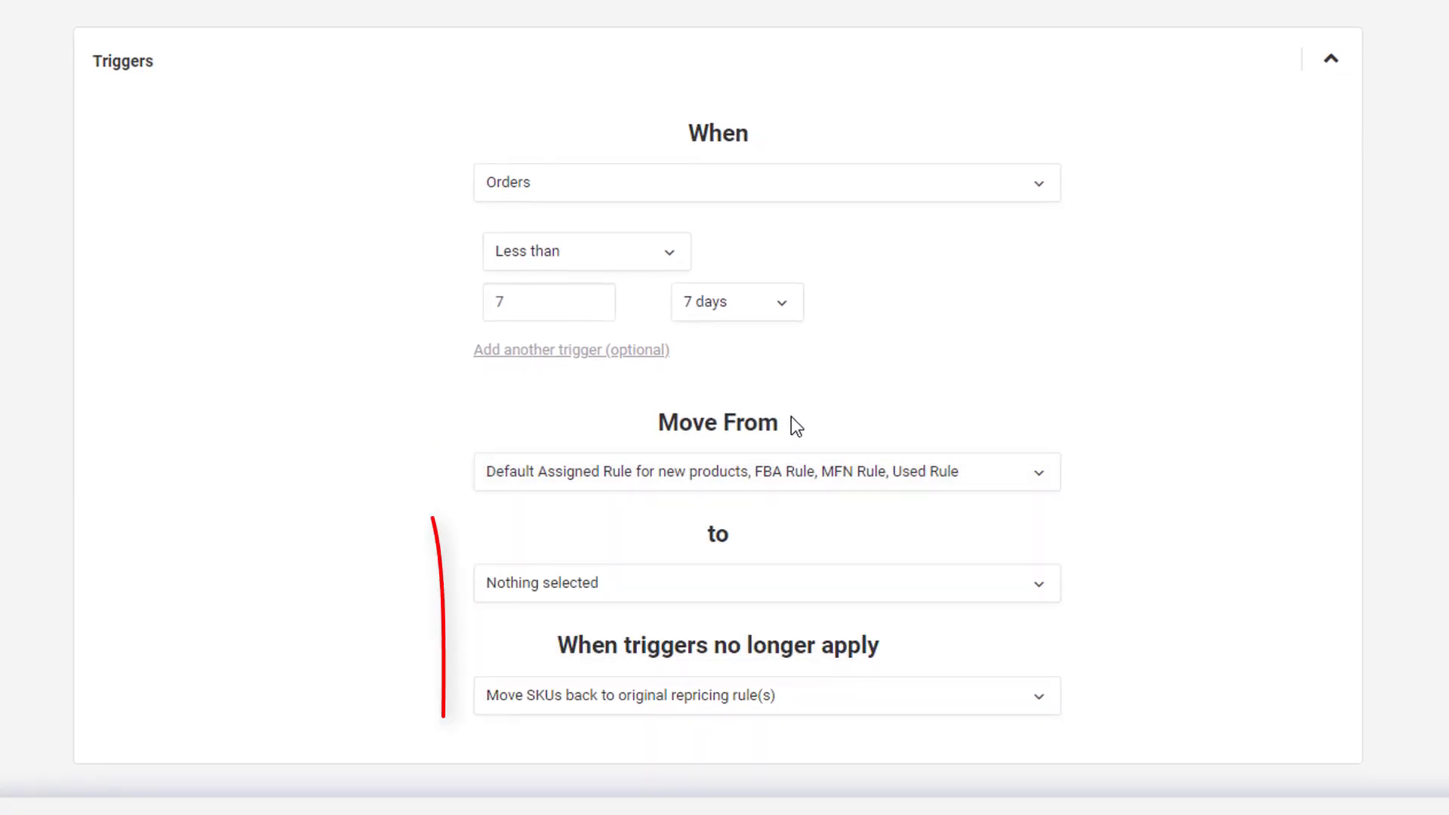
Move products to Super Agressive Rule, and keep moving SKUs back to their original repricing rule(s) when triggers no longer apply
{"action": "left_click", "coordinate": [747, 589]}
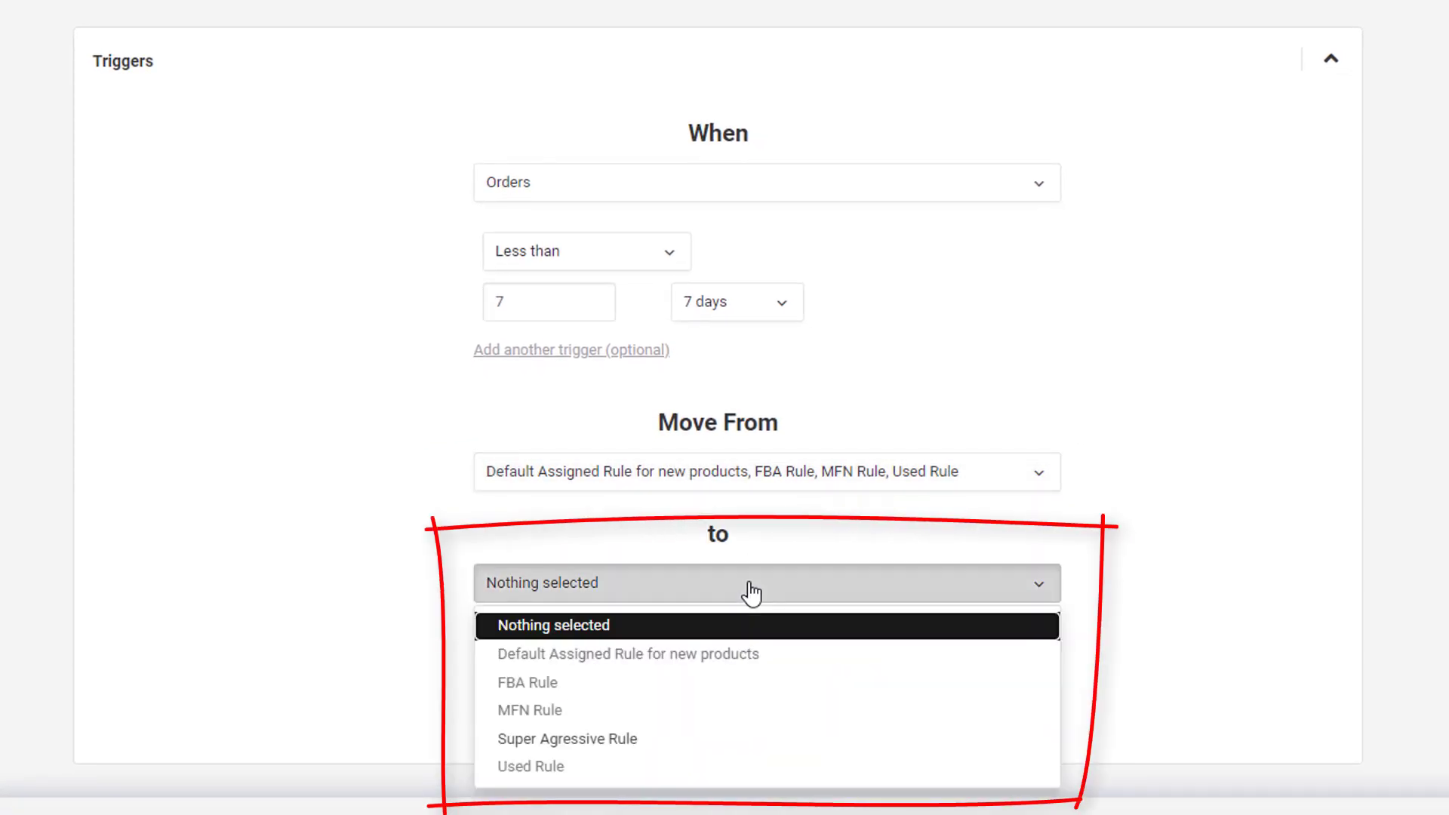
{"action": "left_click", "coordinate": [699, 745]}
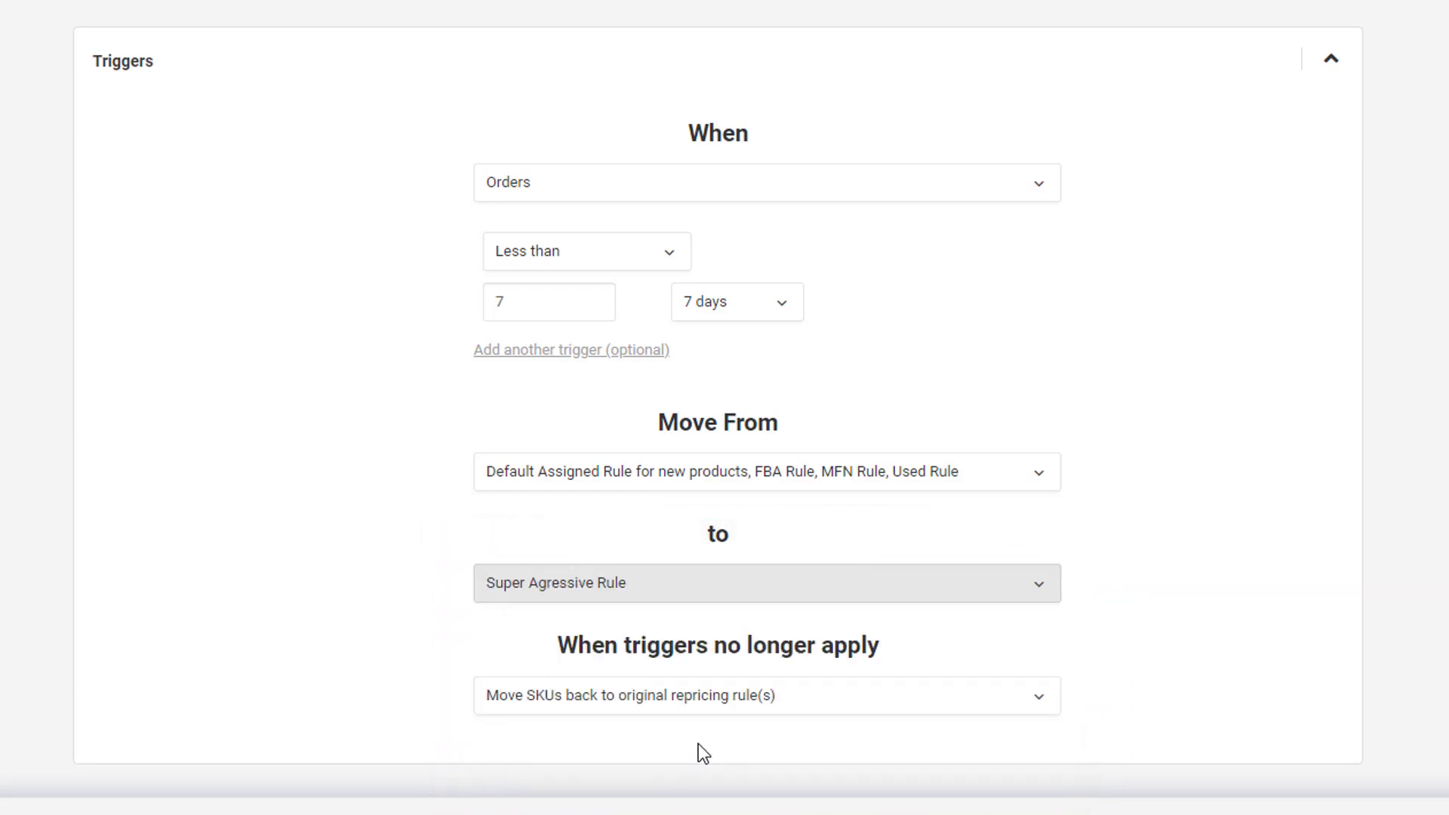
{"action": "left_click", "coordinate": [706, 693]}
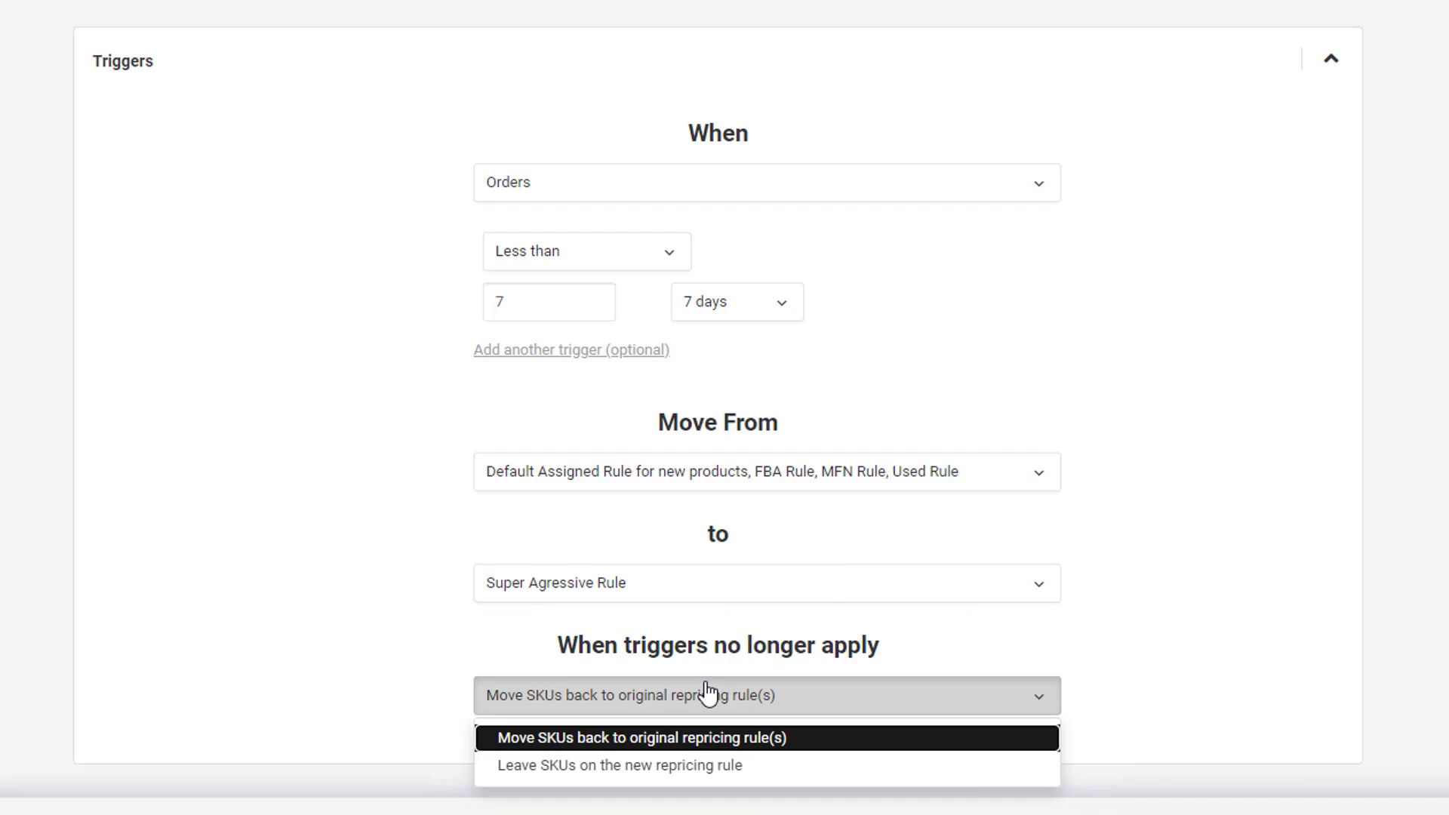
{"action": "left_click", "coordinate": [707, 695]}
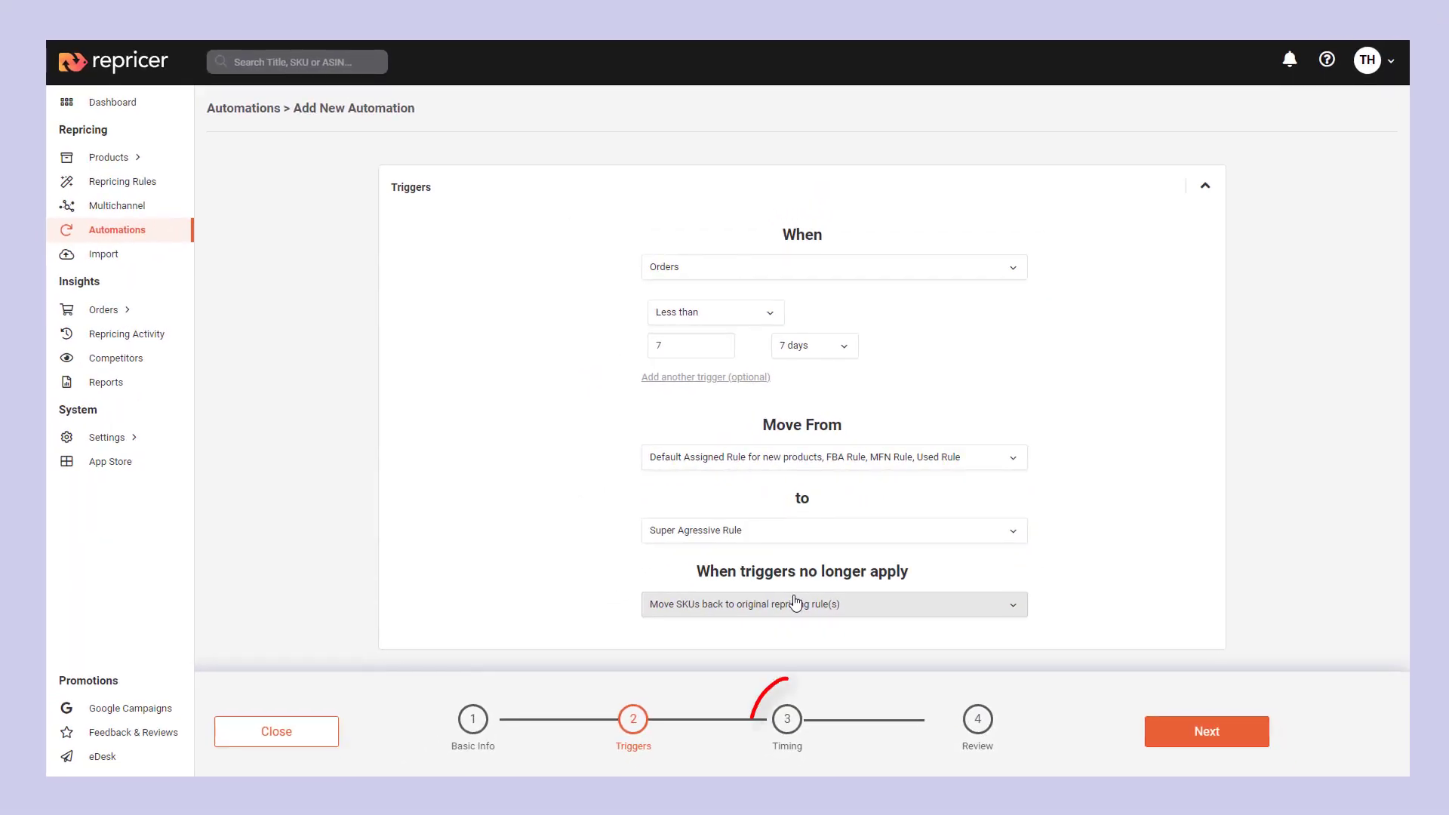
In the timing settings, enable a lock period that keeps products on the new repricing rule for at least 7 days
{"action": "left_click", "coordinate": [794, 714]}
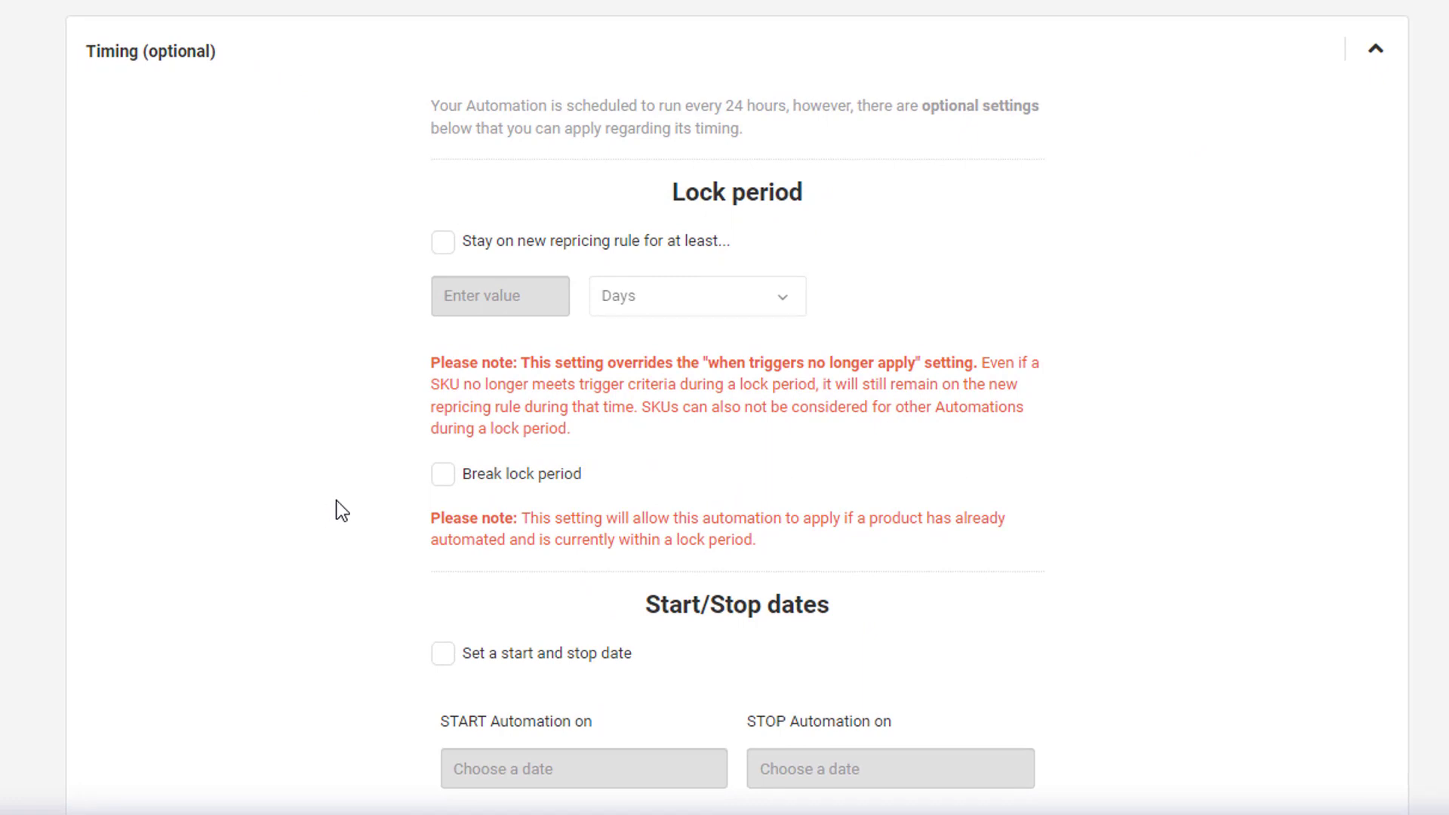
{"action": "left_click", "coordinate": [441, 243]}
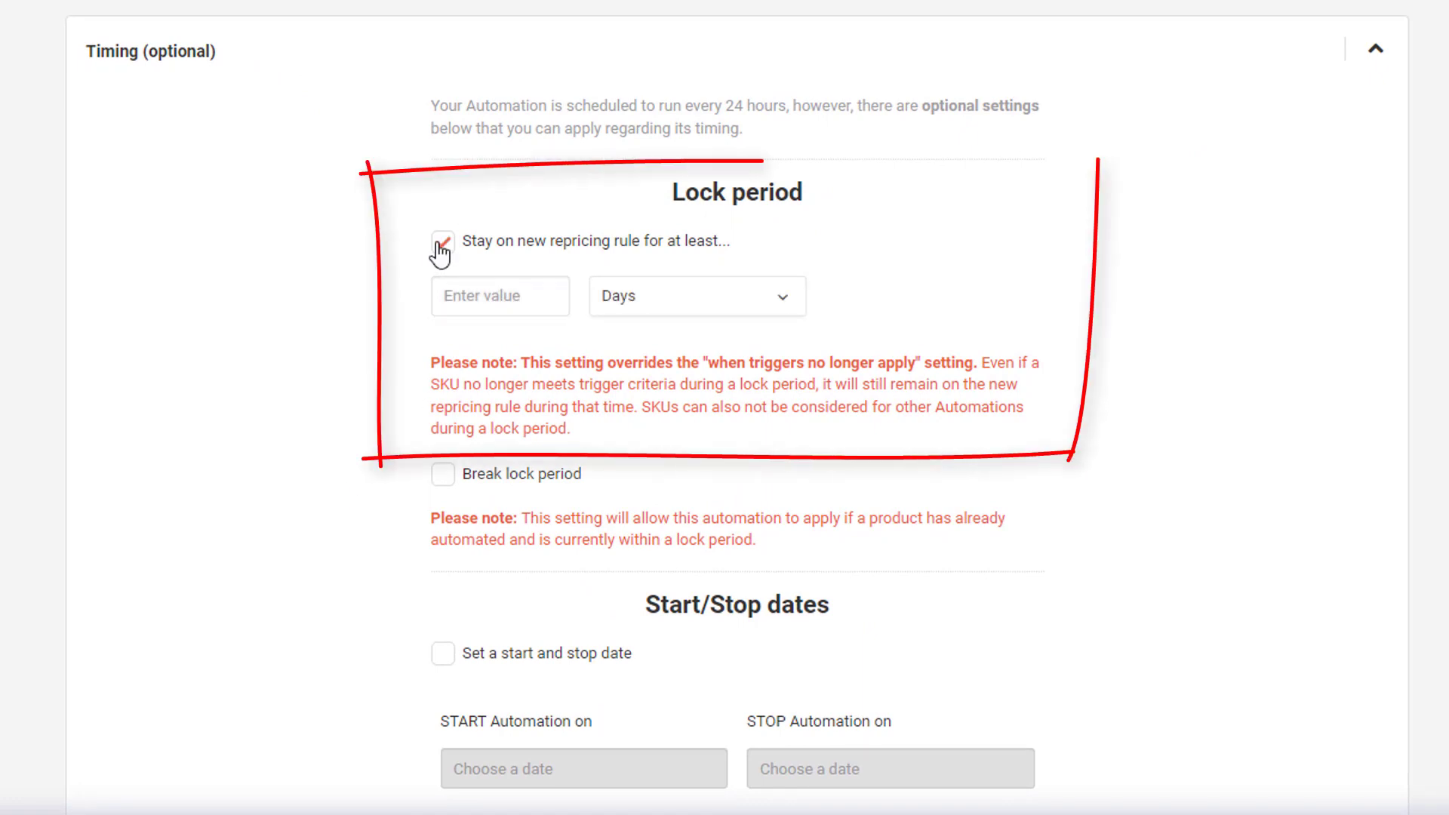
{"action": "left_click", "coordinate": [471, 295]}
{"action": "type", "text": "7"}
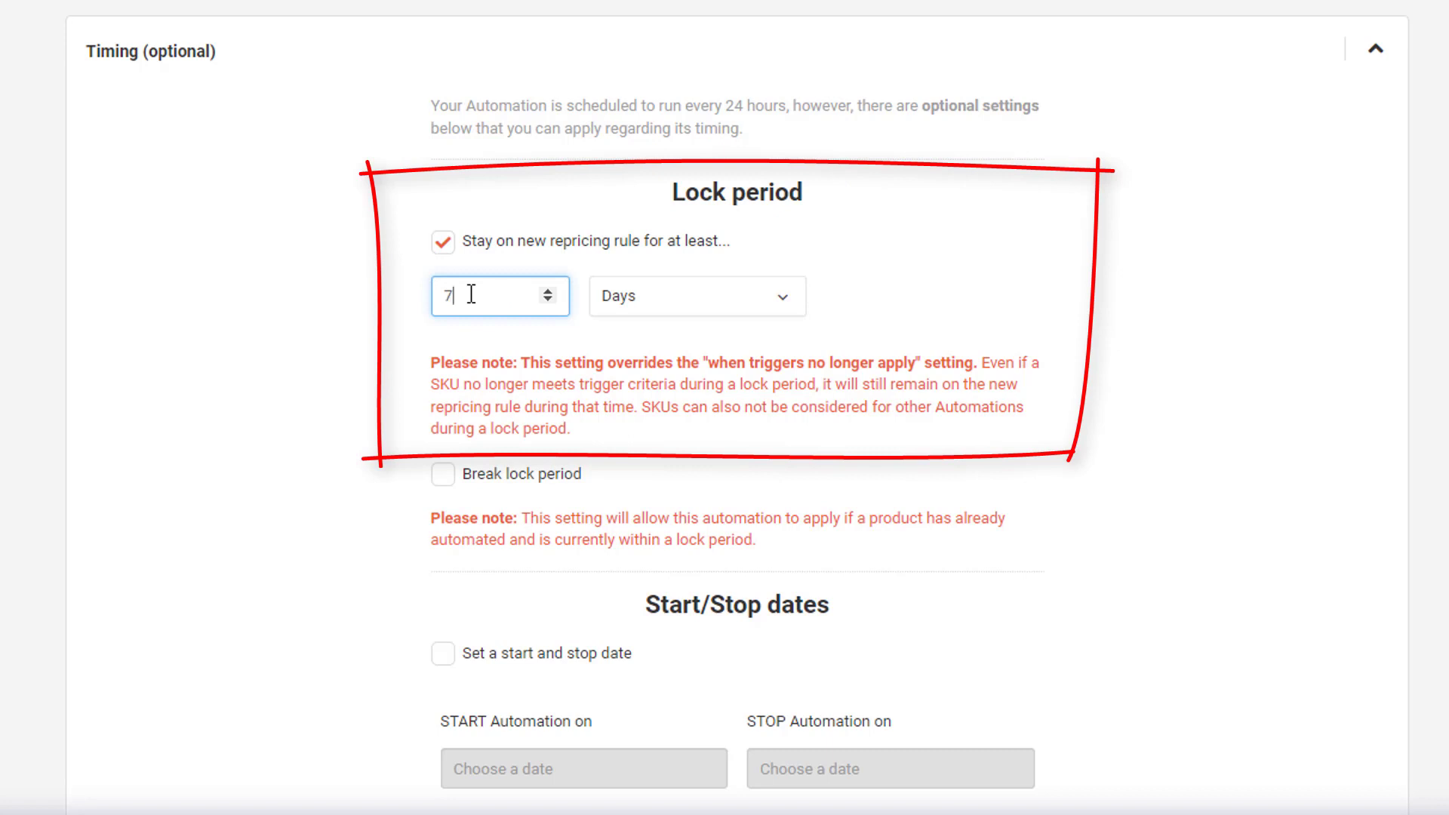
{"action": "left_click", "coordinate": [328, 312]}
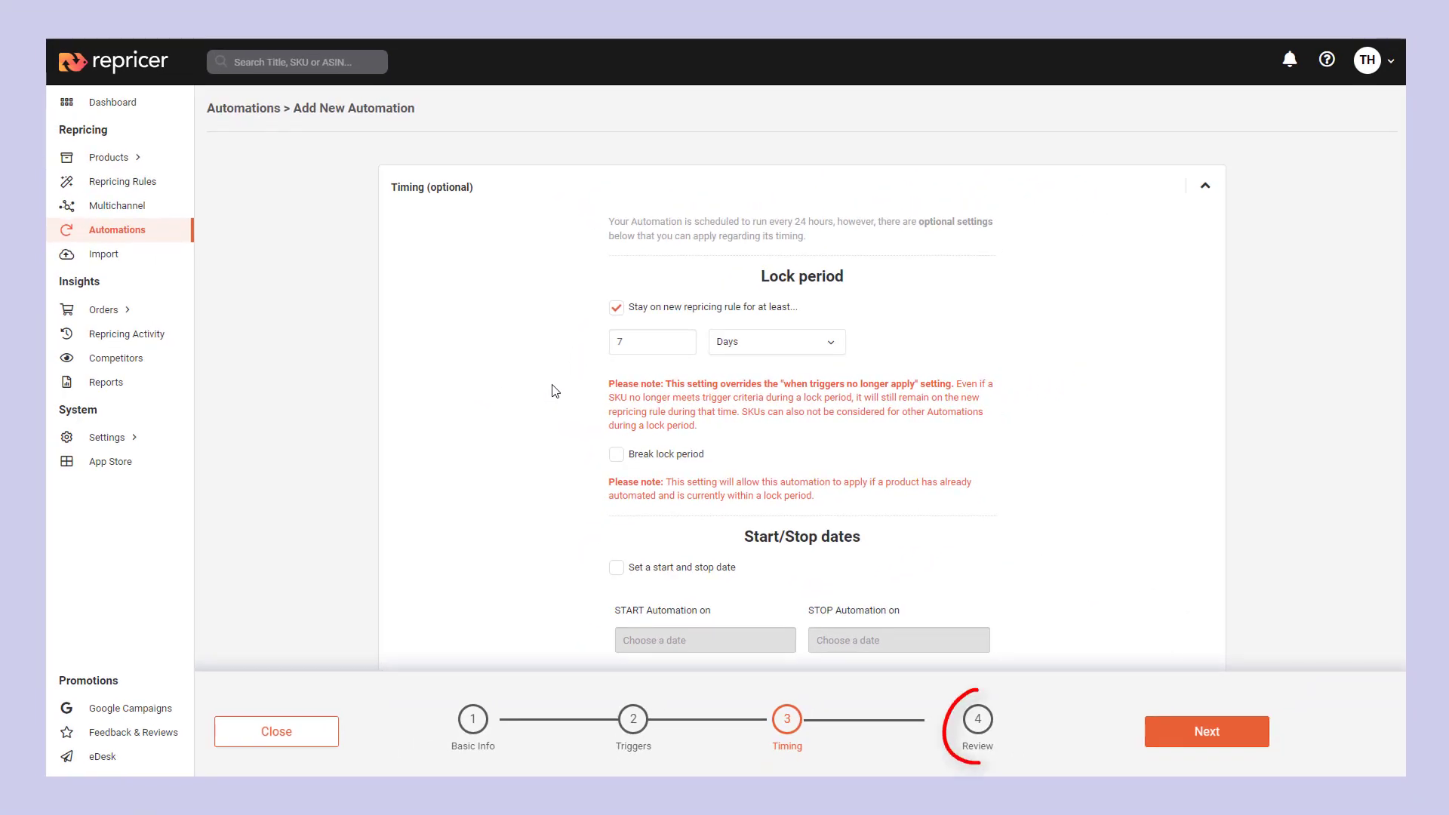
Proceed to the automation's review stage and set it live
{"action": "left_click", "coordinate": [972, 726]}
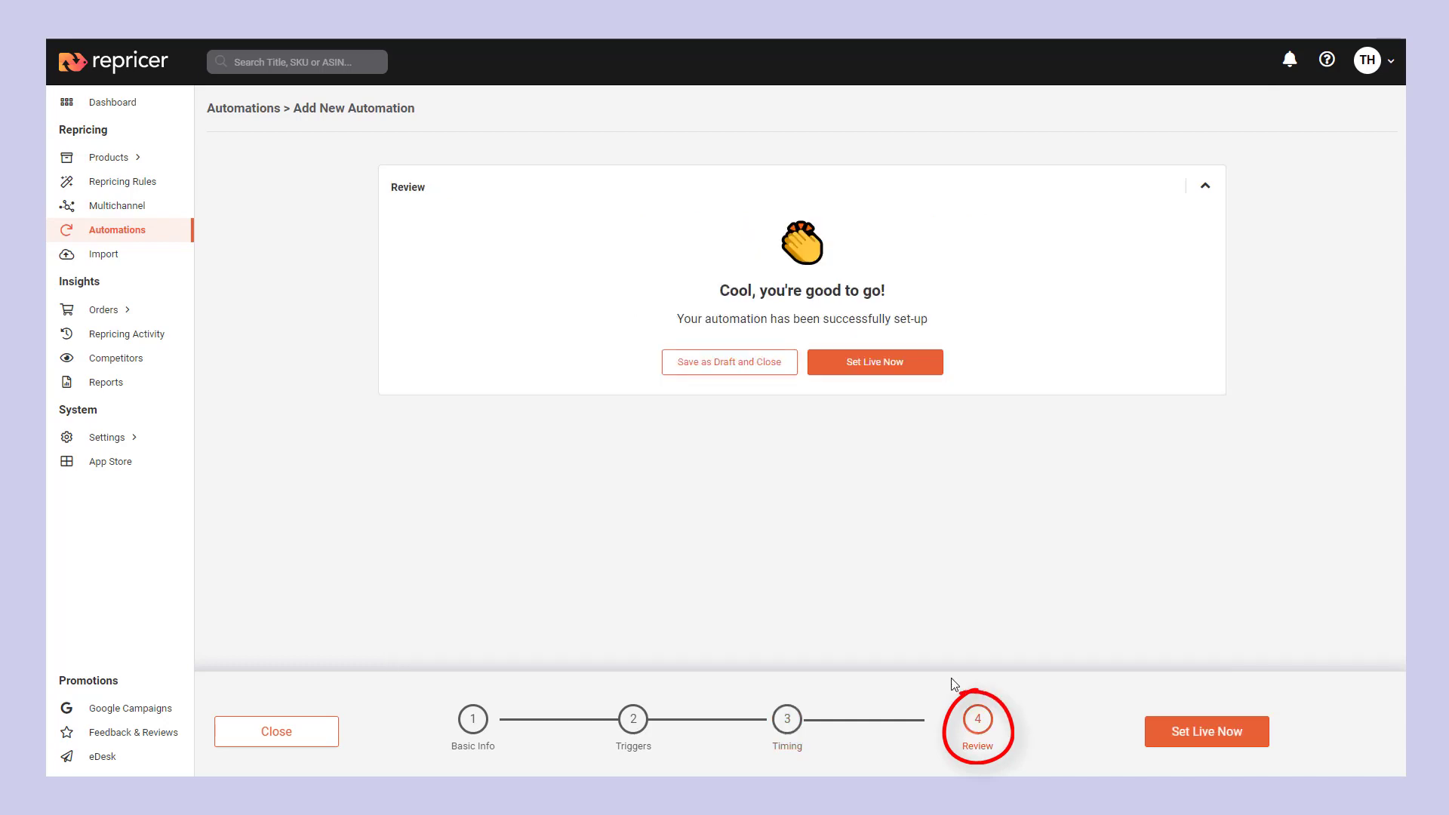
{"action": "left_click", "coordinate": [859, 378]}
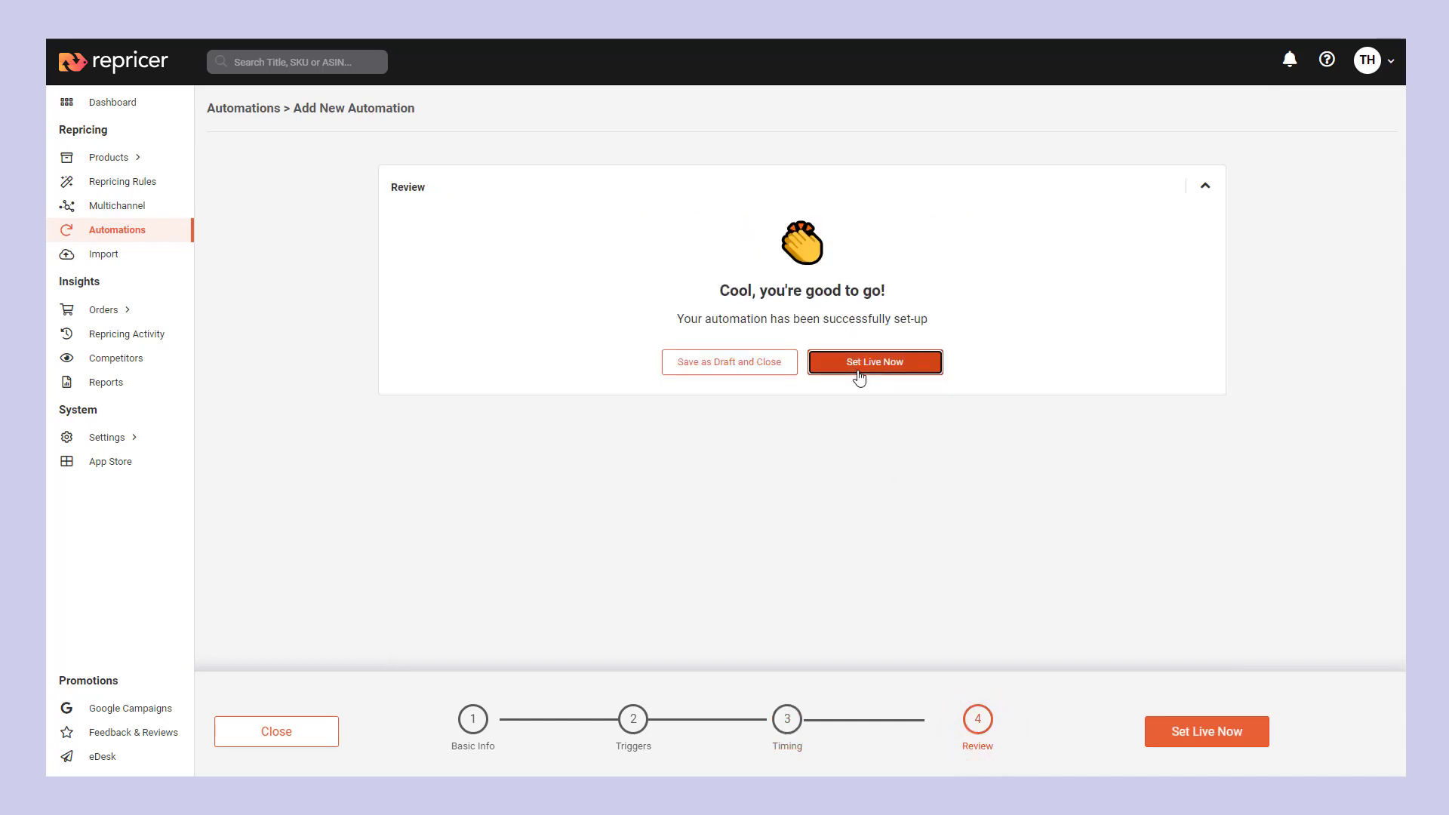